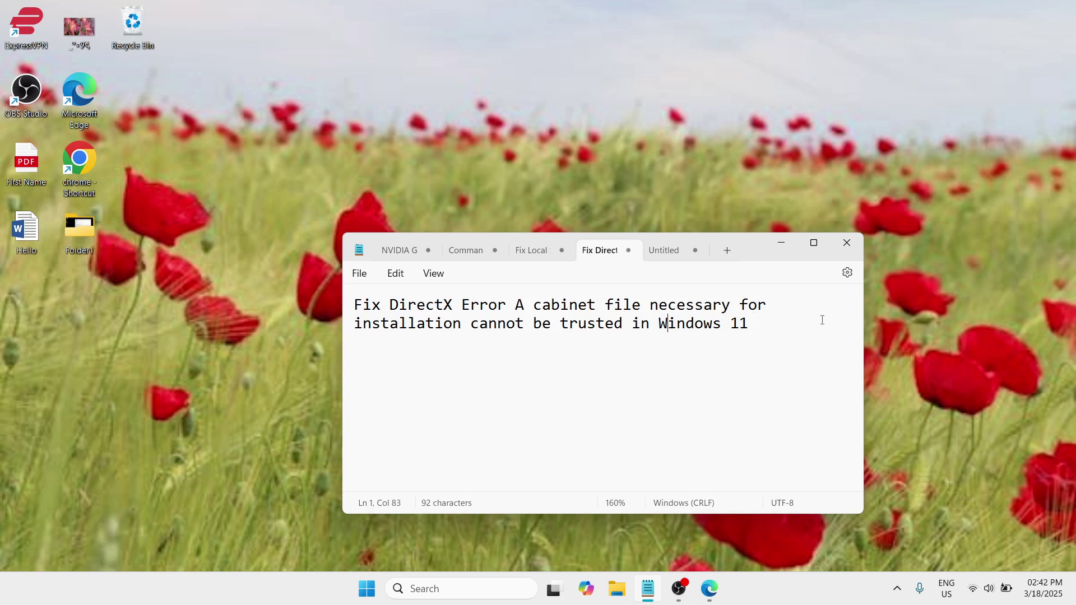
Minimize the notes window, open Chrome, and search Google for "directx offline installer".
{"action": "left_click", "coordinate": [781, 246]}
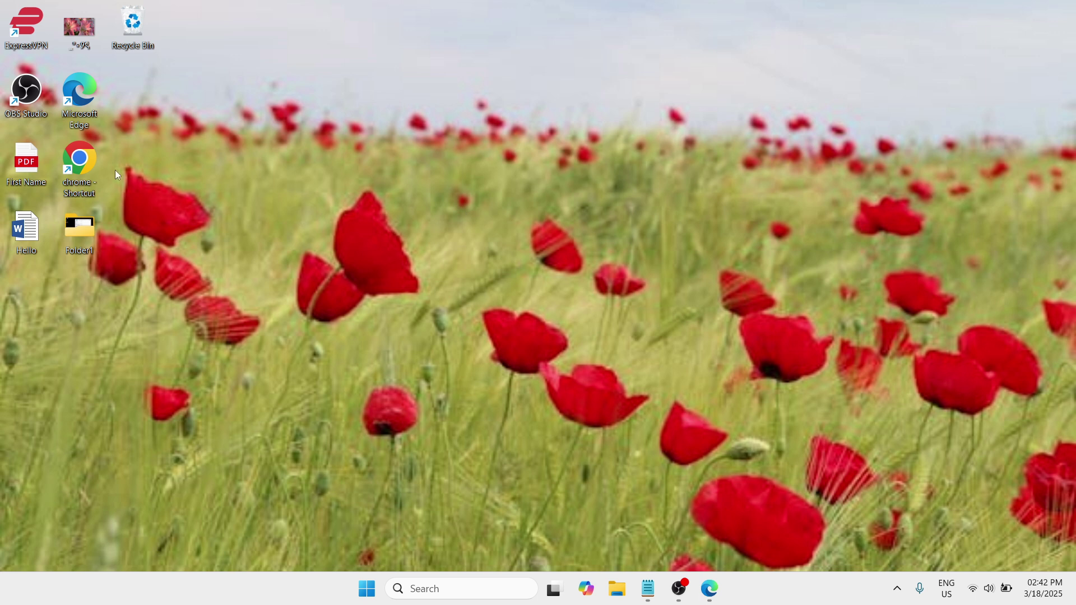
{"action": "double_click", "coordinate": [85, 165]}
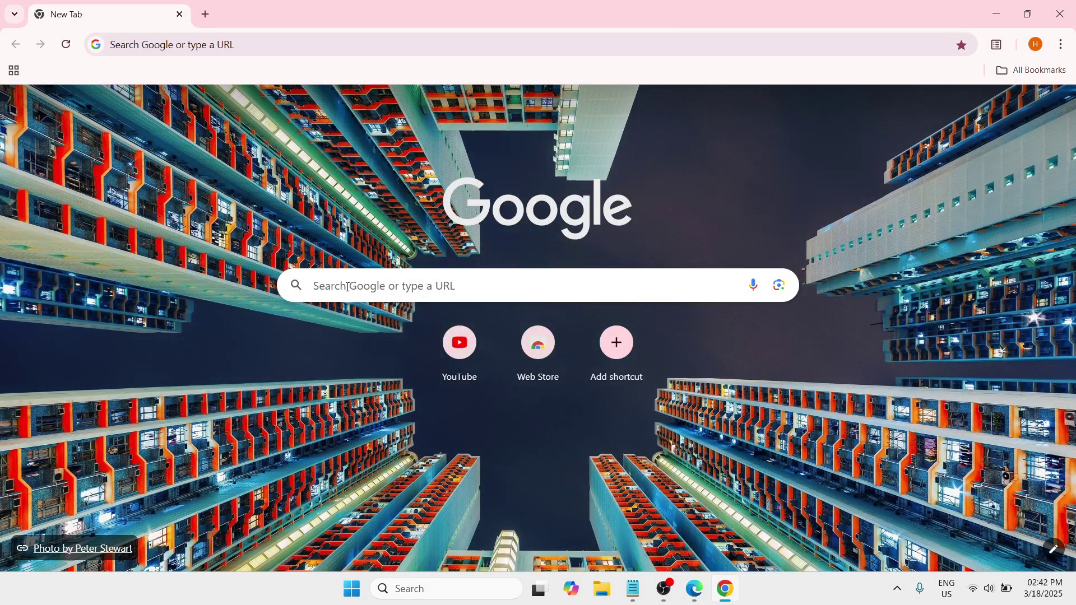
{"action": "left_click", "coordinate": [348, 287]}
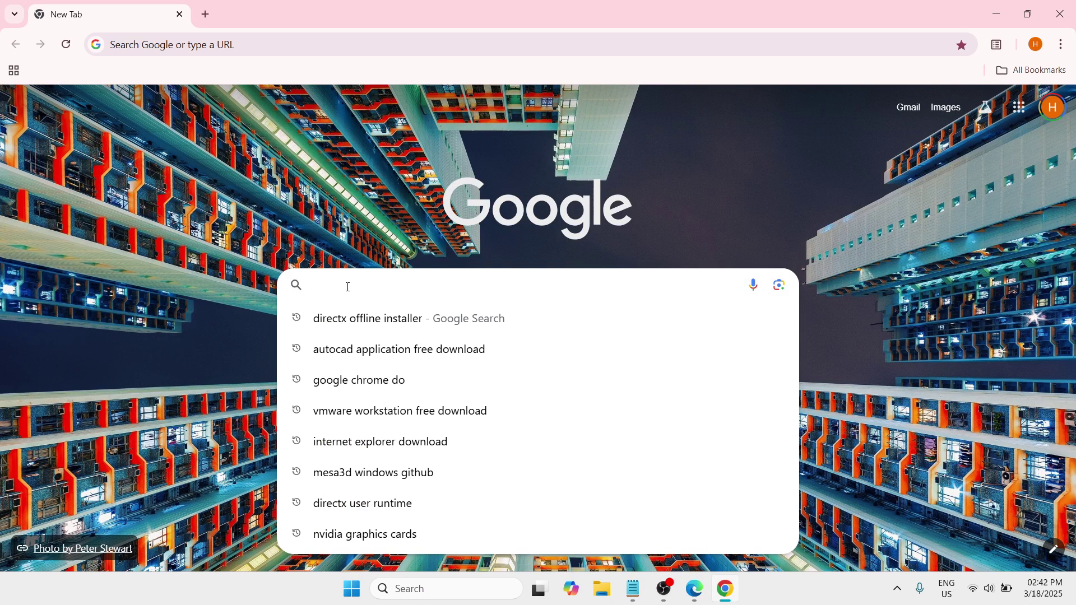
{"action": "type", "text": "direct"}
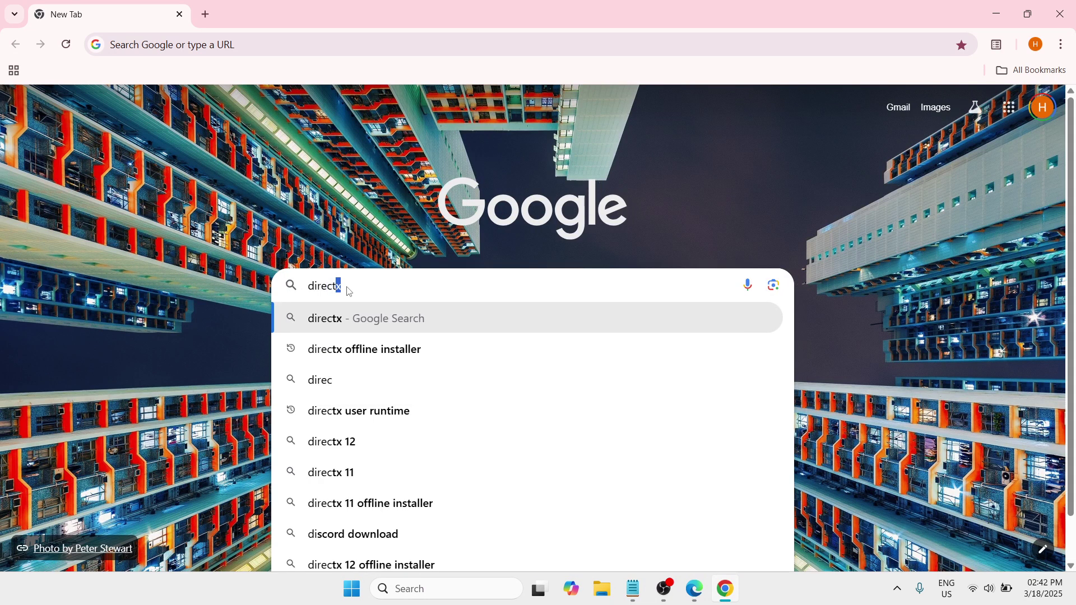
{"action": "type", "text": "x ofll"}
{"action": "key", "text": "BackSpace"}
{"action": "key", "text": "BackSpace"}
{"action": "type", "text": "fline installer"}
{"action": "key", "text": "Return"}
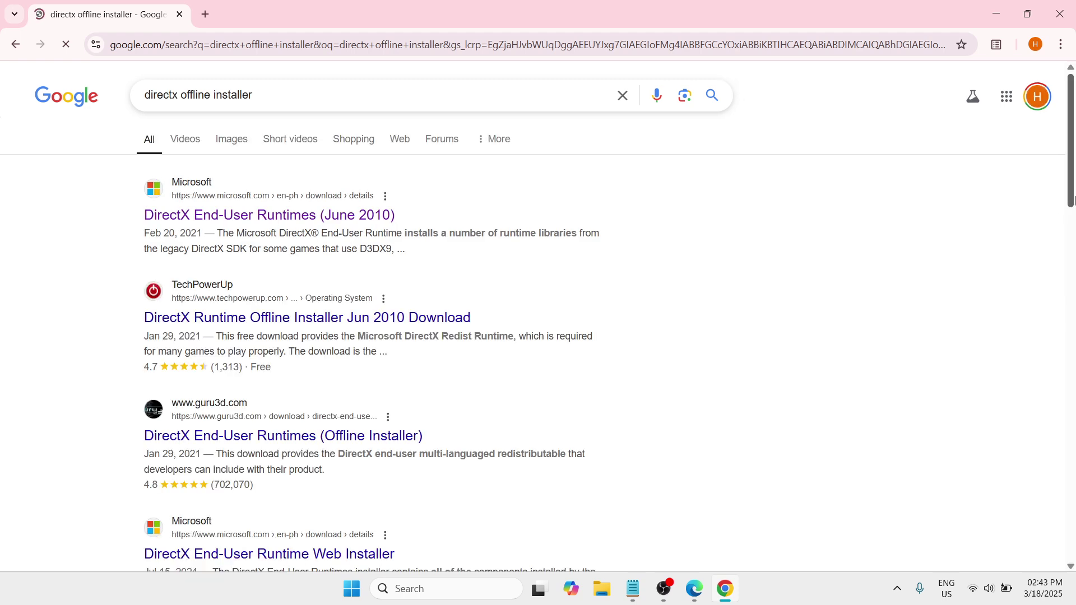
View Microsoft's DirectX End-User Runtimes (June 2010) download page, keeping English as the language, and close the browser.
{"action": "left_click_drag", "start_coordinate": [1072, 199], "coordinate": [1071, 287]}
{"action": "scroll", "coordinate": [709, 216], "scroll_direction": "up", "scroll_amount": 6}
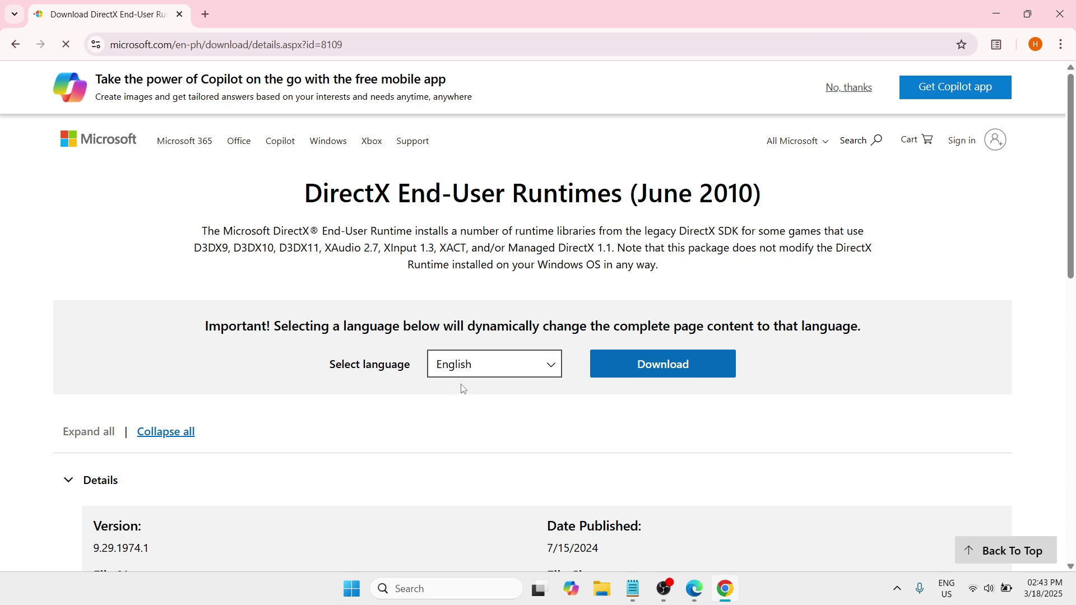
{"action": "left_click", "coordinate": [555, 369]}
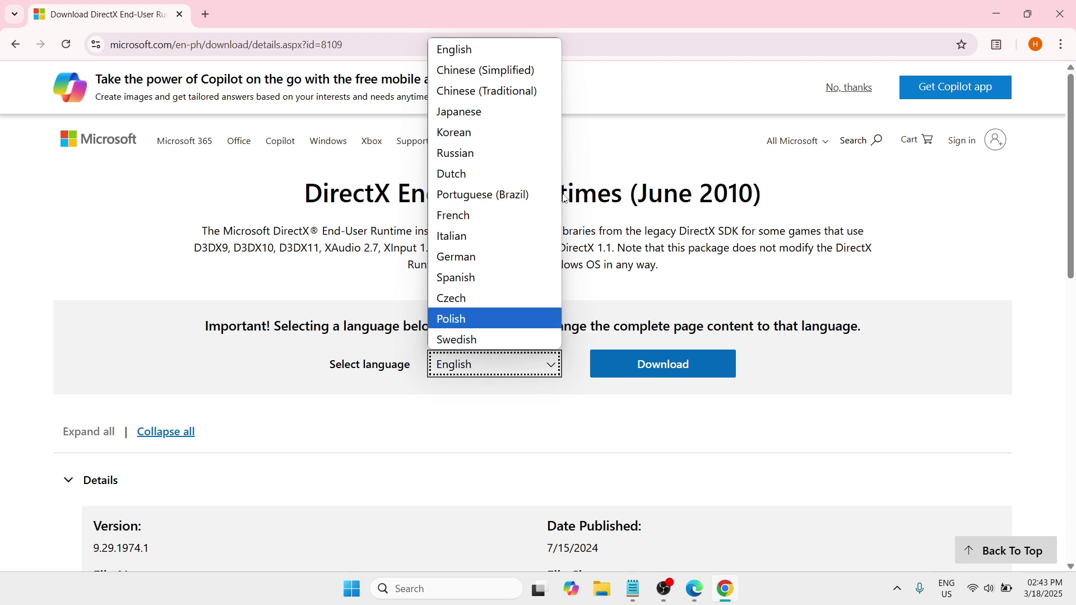
{"action": "left_click", "coordinate": [516, 45]}
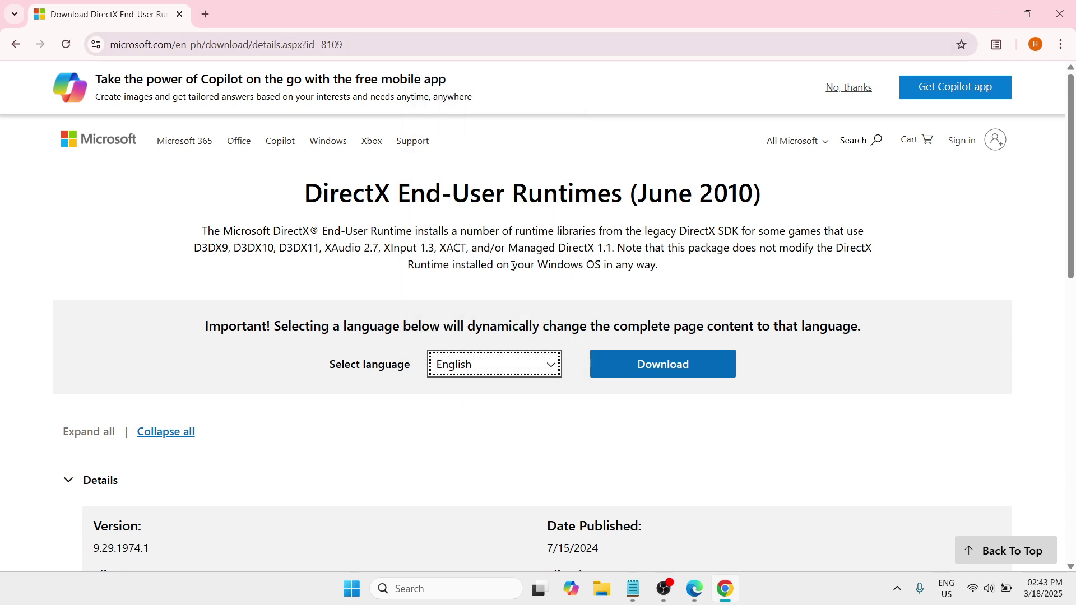
{"action": "left_click", "coordinate": [519, 378]}
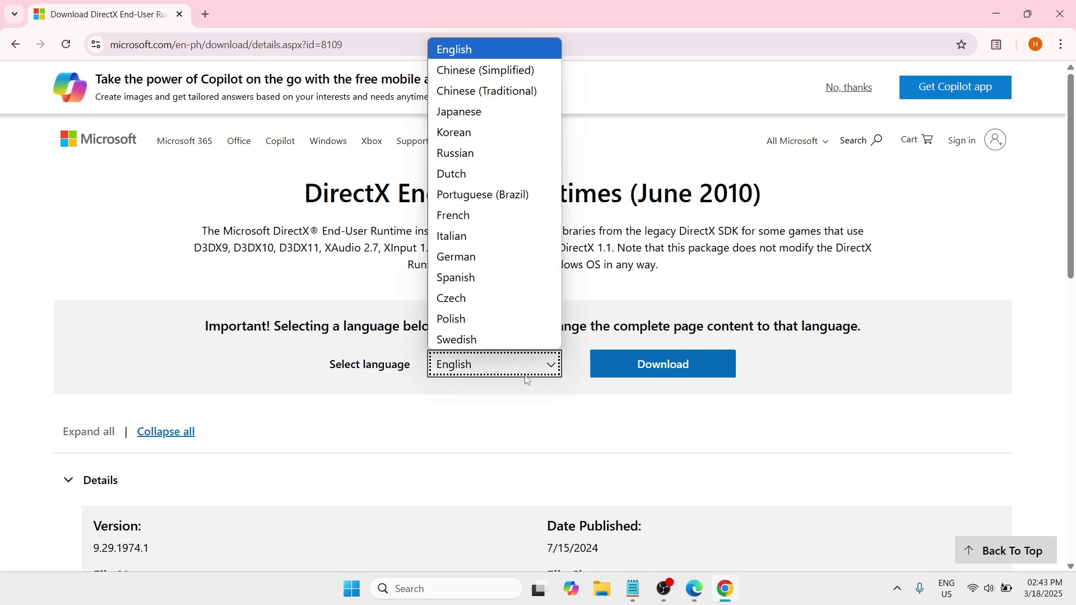
{"action": "left_click", "coordinate": [549, 372]}
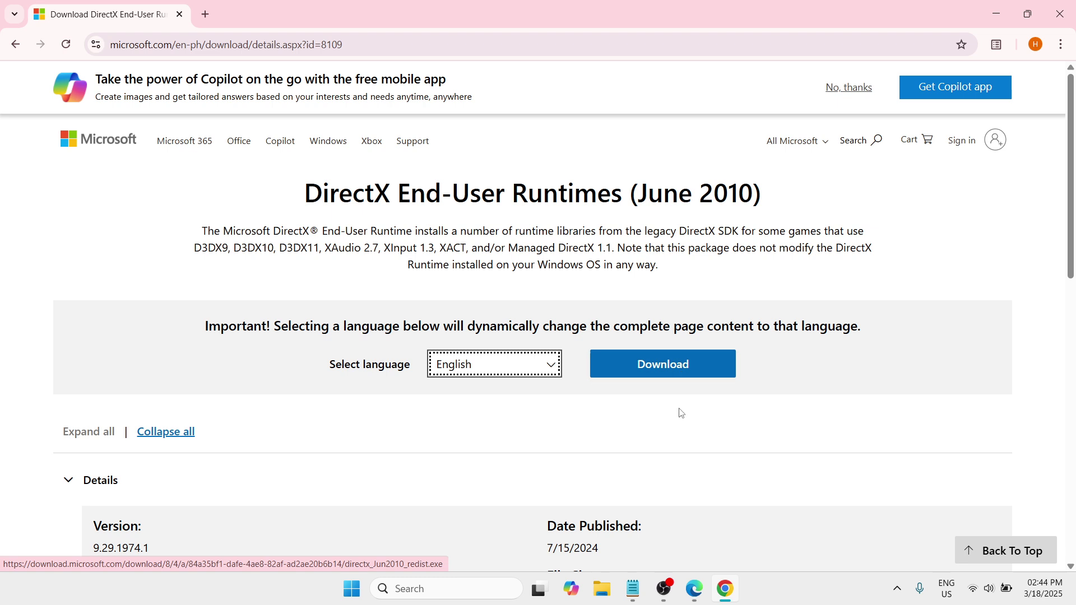
{"action": "left_click", "coordinate": [680, 432]}
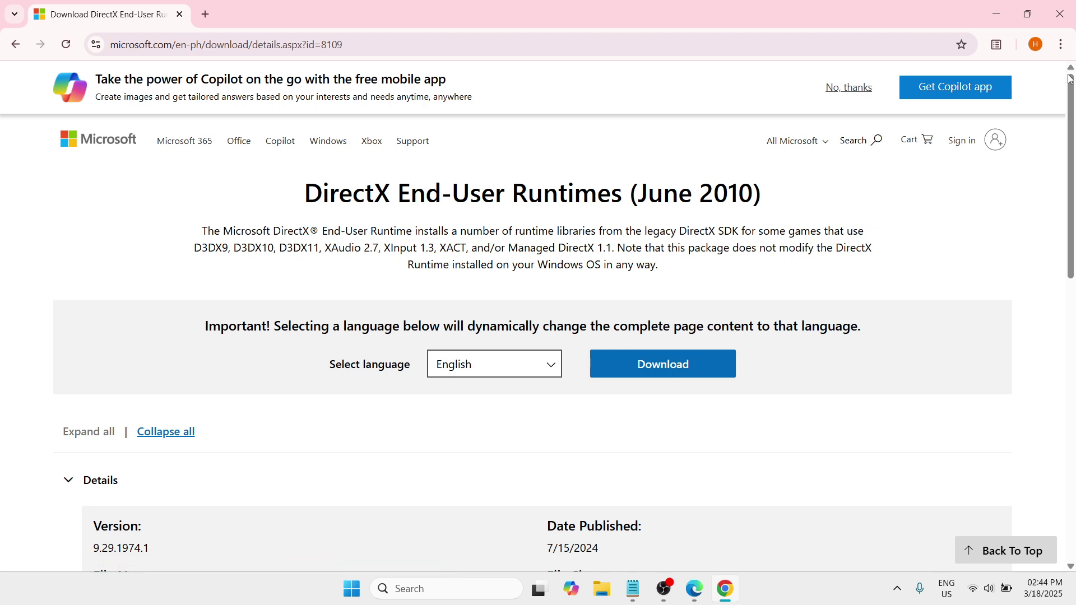
{"action": "left_click", "coordinate": [1065, 20]}
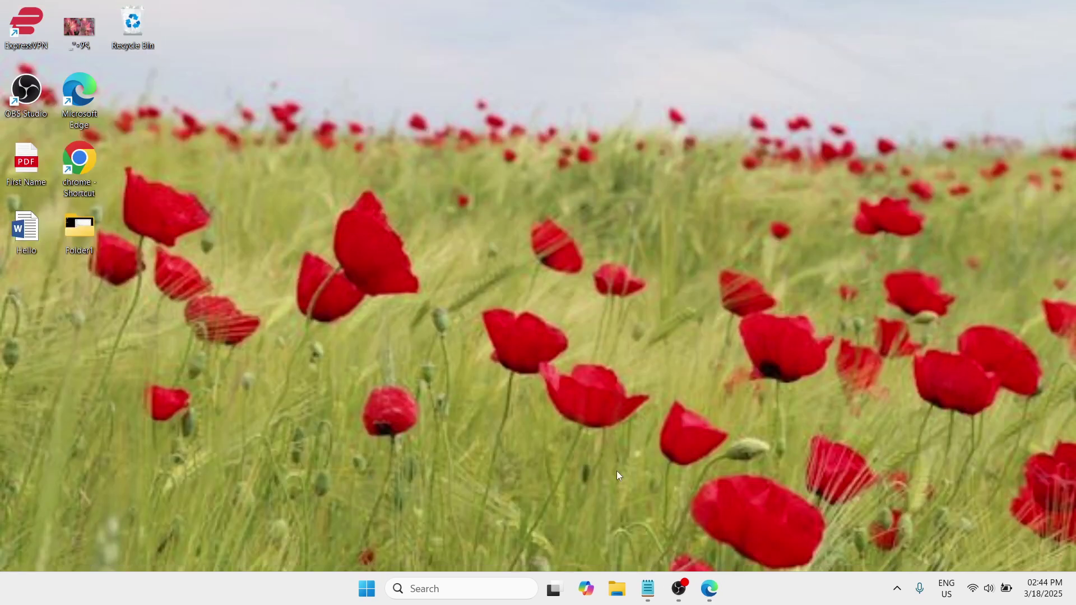
Copy directx_Jun2010_redist from the Downloads folder to the desktop and place its icon apart from the other icons.
{"action": "left_click", "coordinate": [618, 589]}
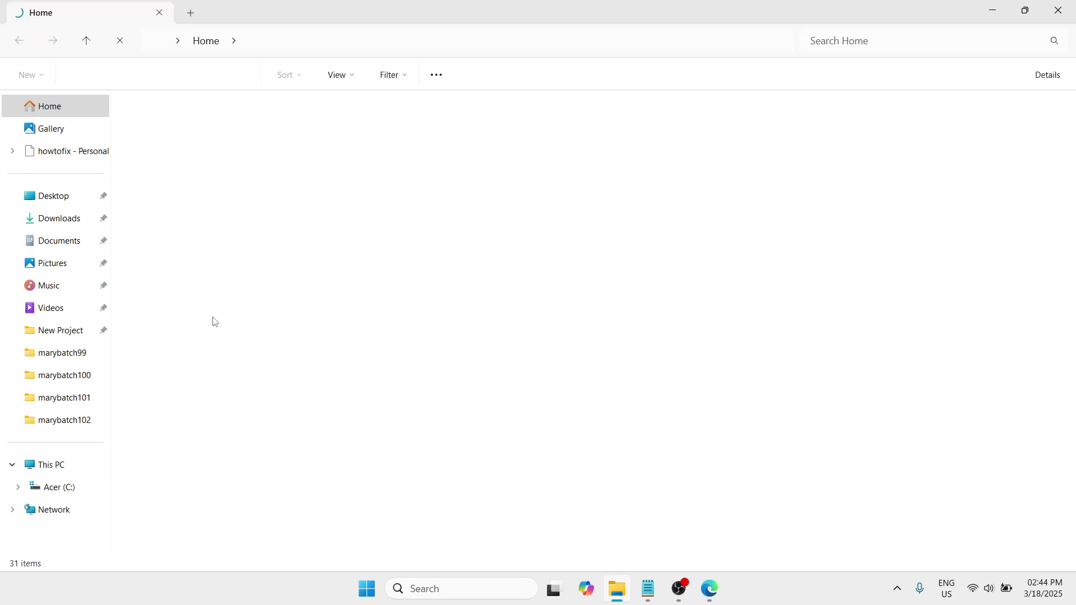
{"action": "left_click", "coordinate": [80, 227]}
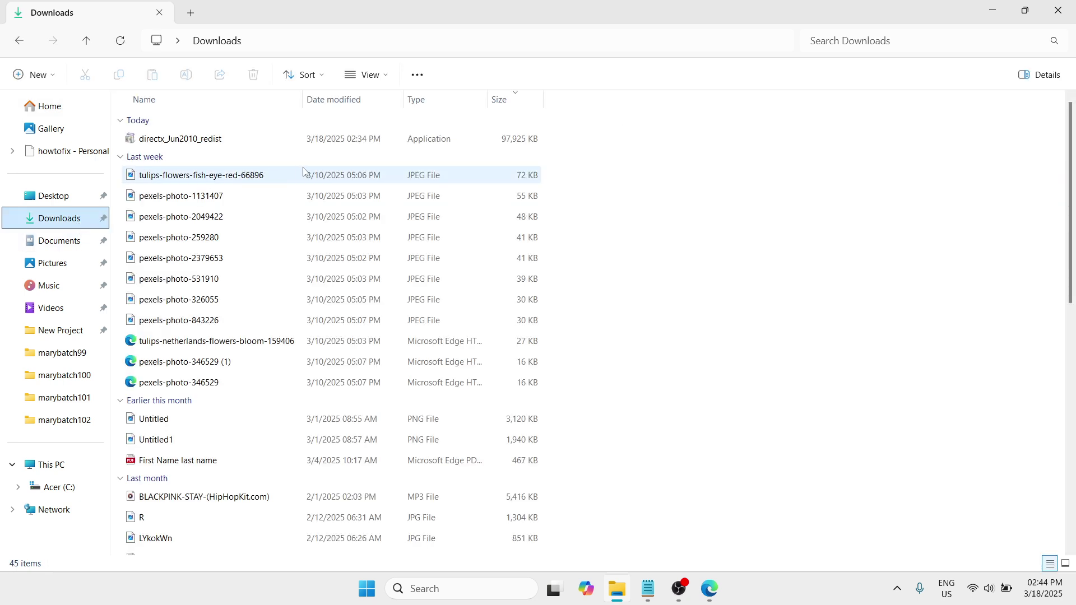
{"action": "left_click", "coordinate": [276, 141]}
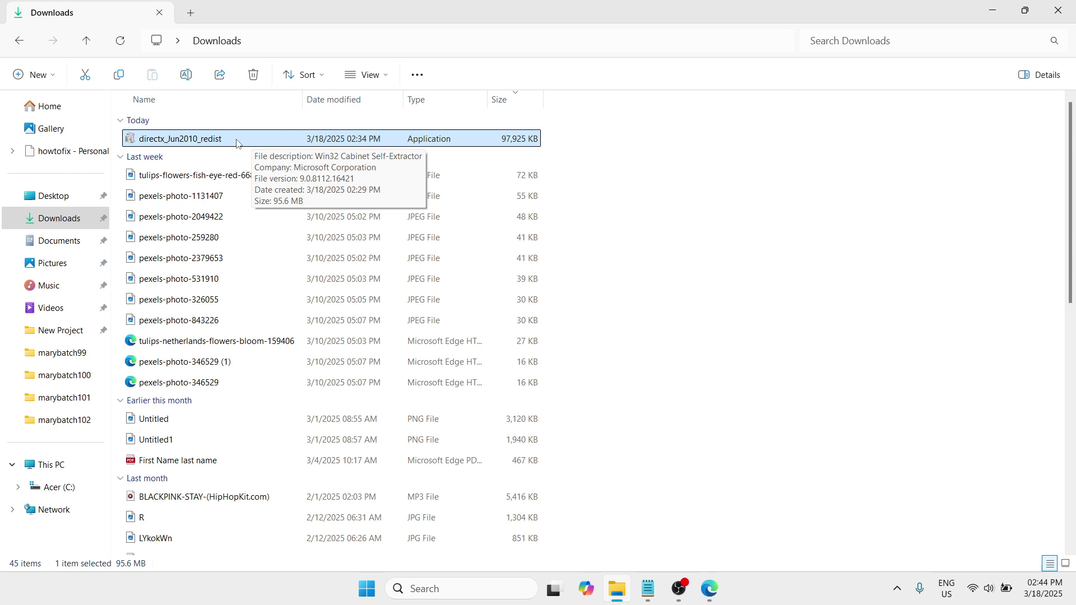
{"action": "left_click", "coordinate": [119, 77]}
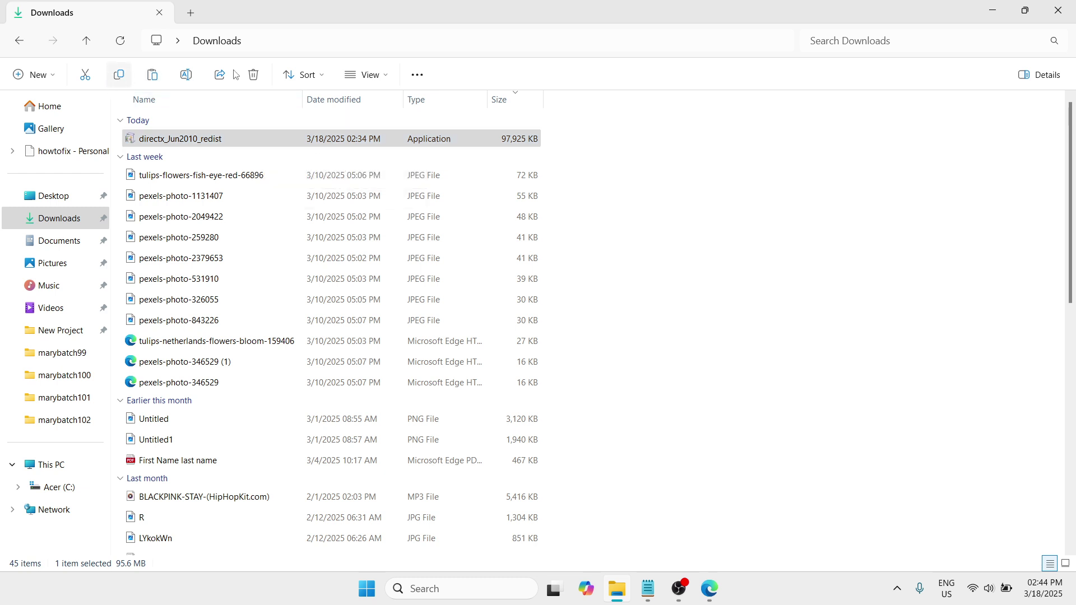
{"action": "left_click", "coordinate": [992, 11]}
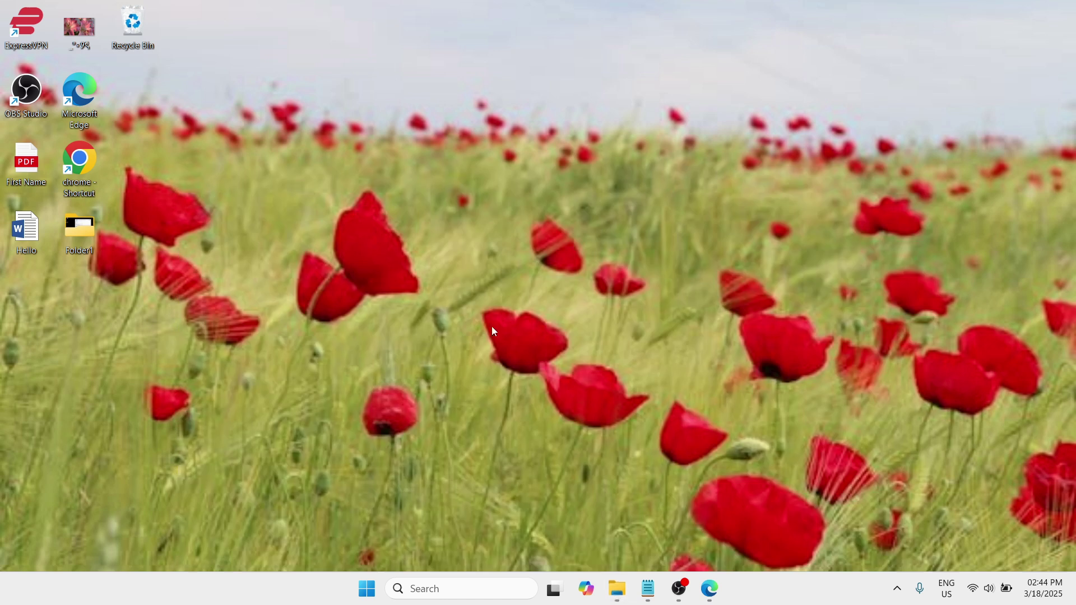
{"action": "right_click", "coordinate": [466, 244]}
{"action": "left_click", "coordinate": [482, 247]}
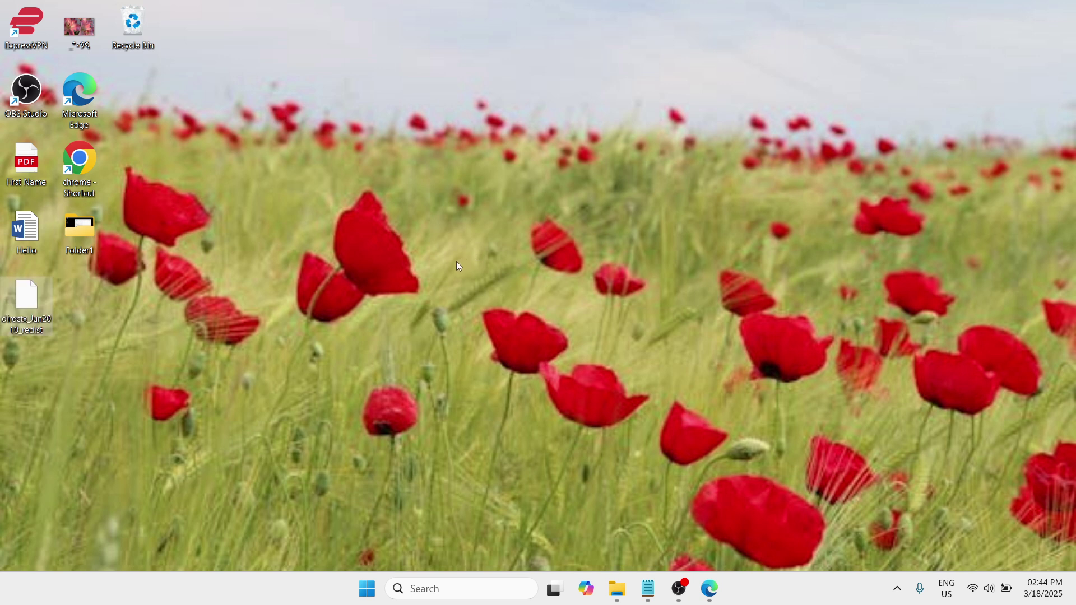
{"action": "left_click_drag", "start_coordinate": [25, 300], "coordinate": [425, 228]}
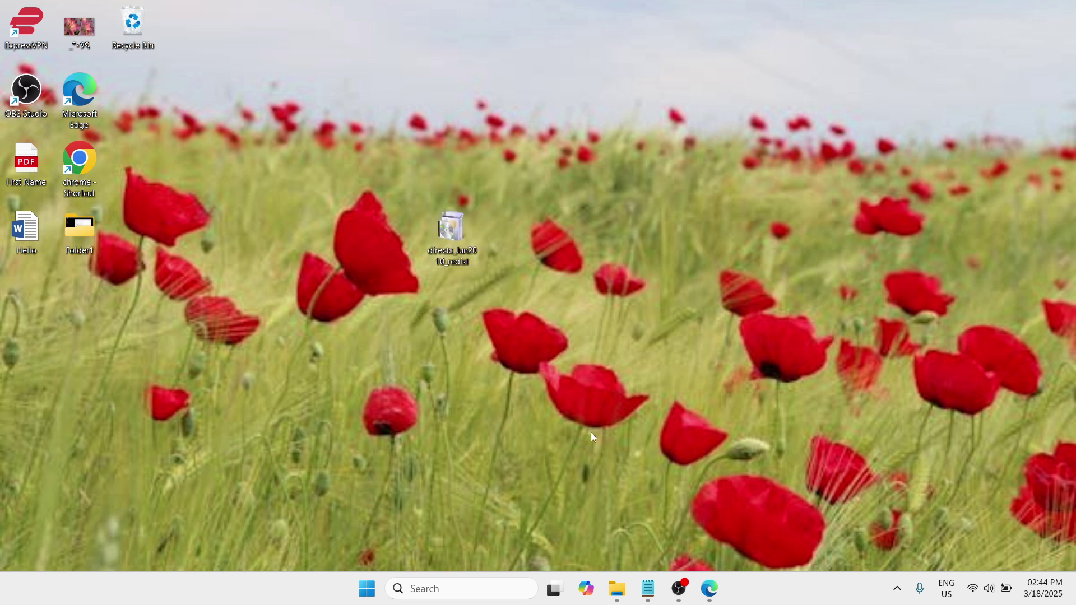
Create a folder named "Directx" in the root of the Acer (C:) drive and close File Explorer.
{"action": "left_click", "coordinate": [617, 589]}
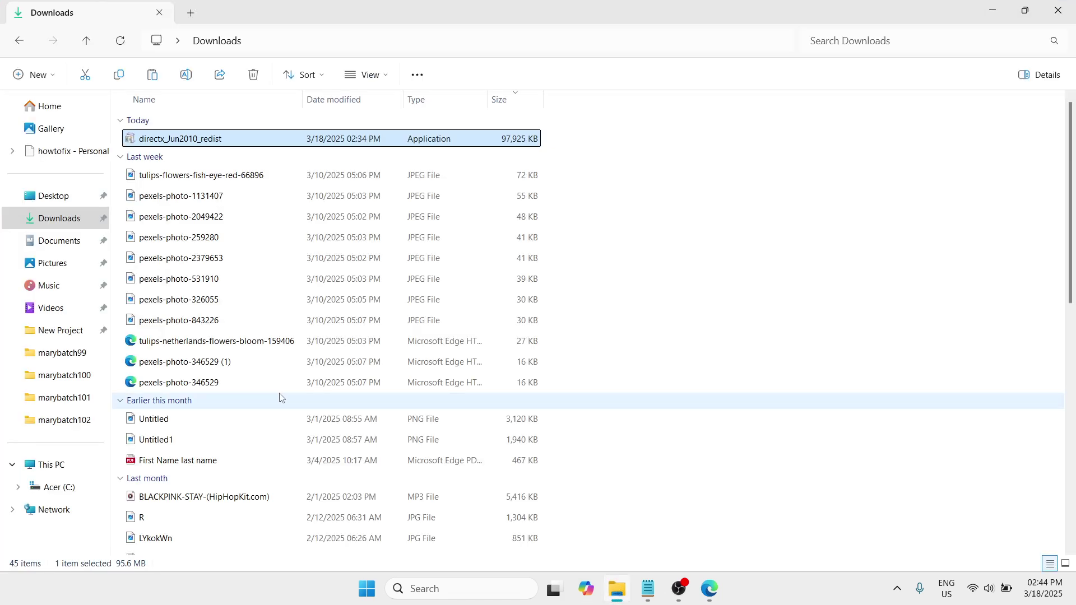
{"action": "left_click", "coordinate": [70, 489]}
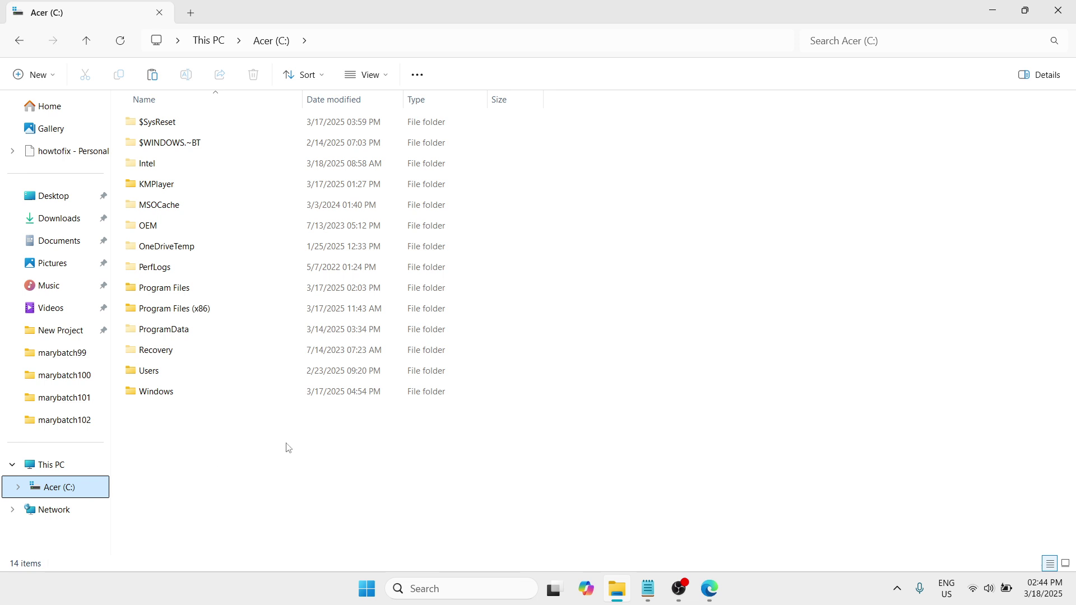
{"action": "right_click", "coordinate": [314, 445]}
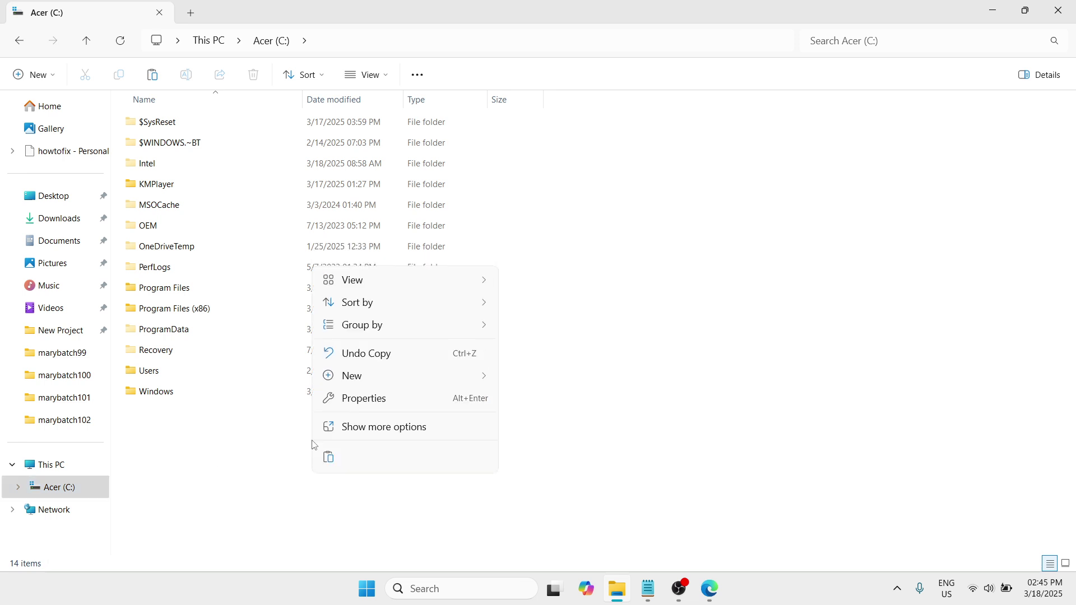
{"action": "mouse_move", "coordinate": [389, 375]}
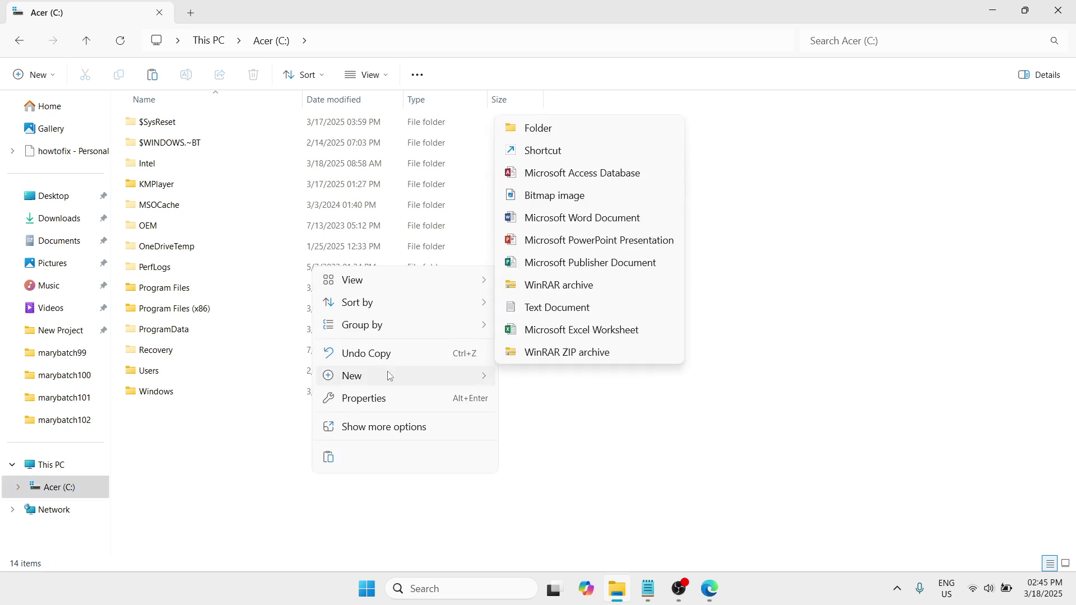
{"action": "left_click", "coordinate": [539, 136]}
{"action": "key", "text": "BackSpace"}
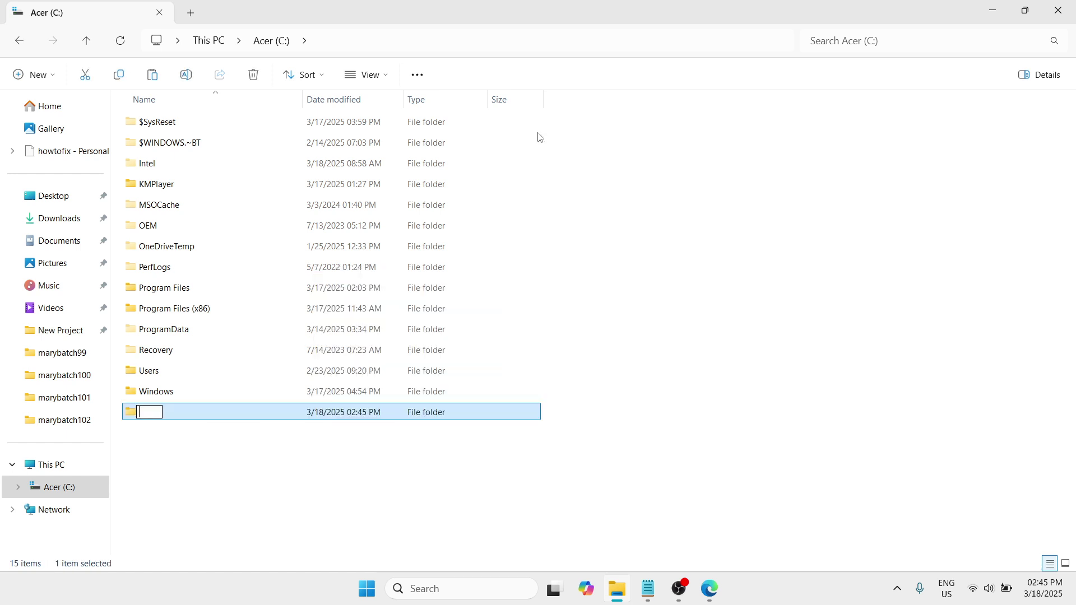
{"action": "type", "text": "Directx"}
{"action": "key", "text": "Return"}
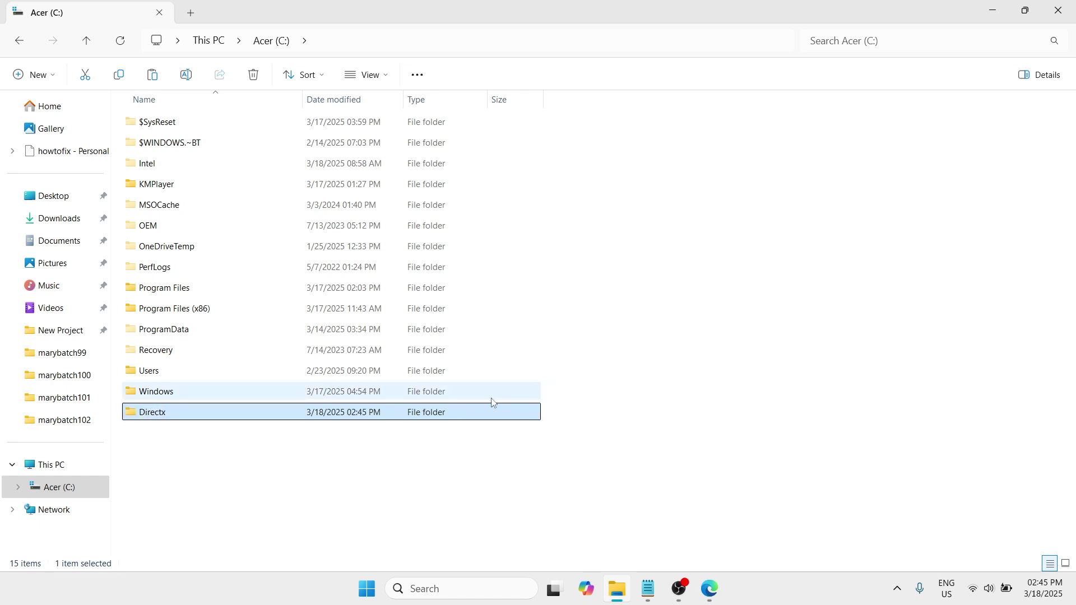
{"action": "left_click", "coordinate": [463, 462]}
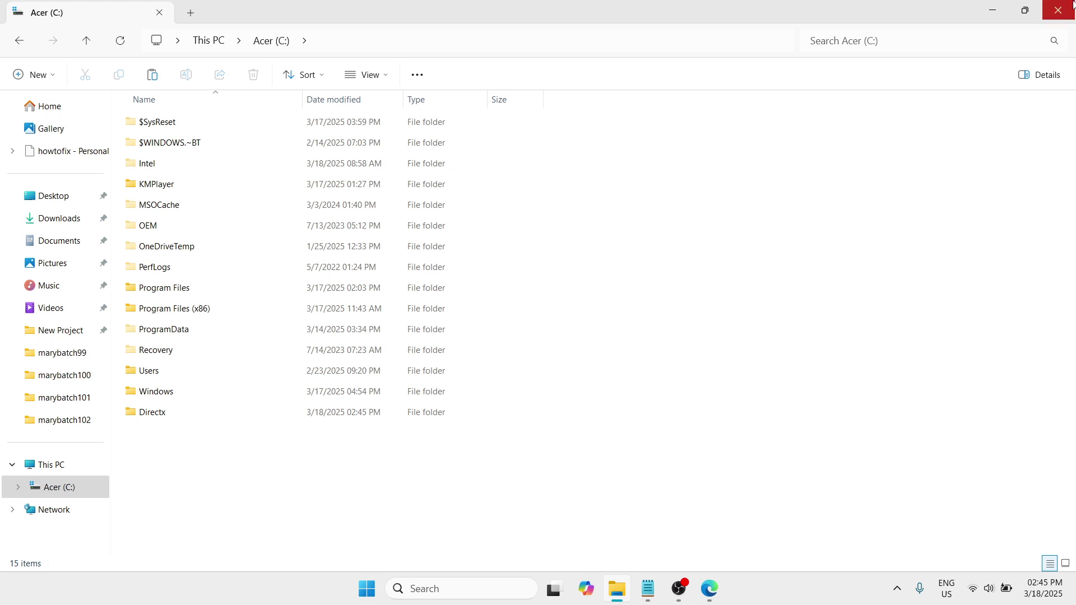
{"action": "left_click", "coordinate": [1058, 10]}
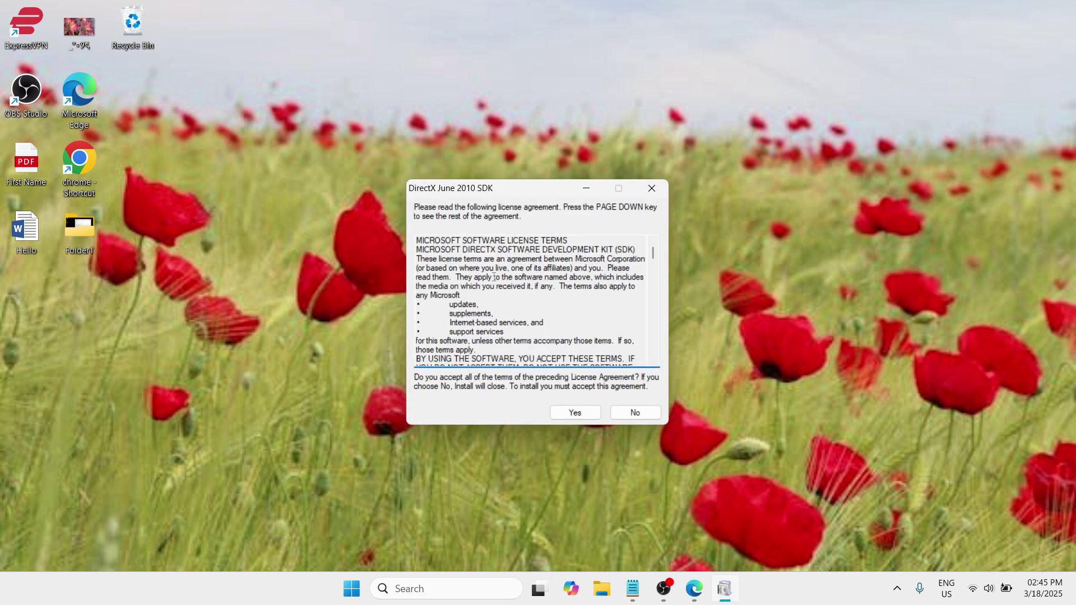
Accept the DirectX June 2010 SDK license agreement and extract the installer's files to C:\Directx.
{"action": "left_click", "coordinate": [567, 414]}
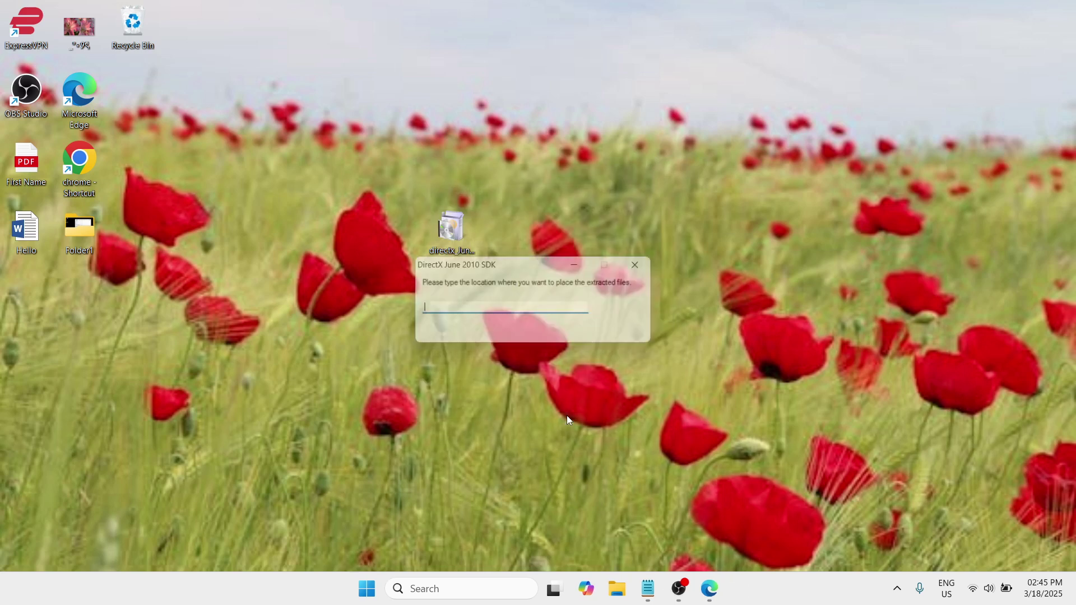
{"action": "left_click", "coordinate": [640, 314]}
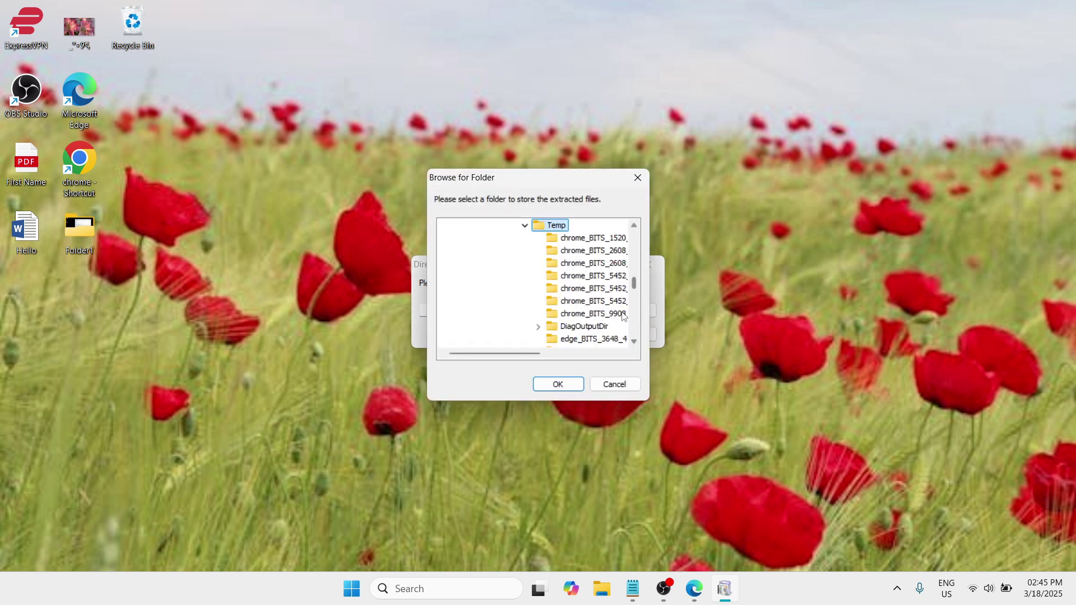
{"action": "left_click", "coordinate": [525, 226]}
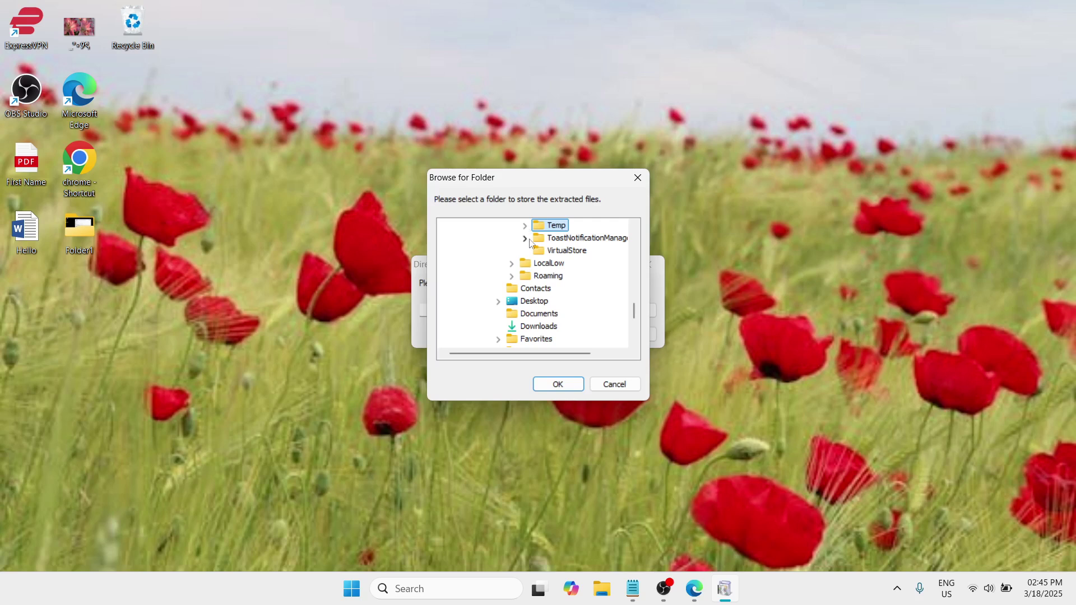
{"action": "left_click_drag", "start_coordinate": [635, 316], "coordinate": [635, 259]}
{"action": "left_click", "coordinate": [503, 302]}
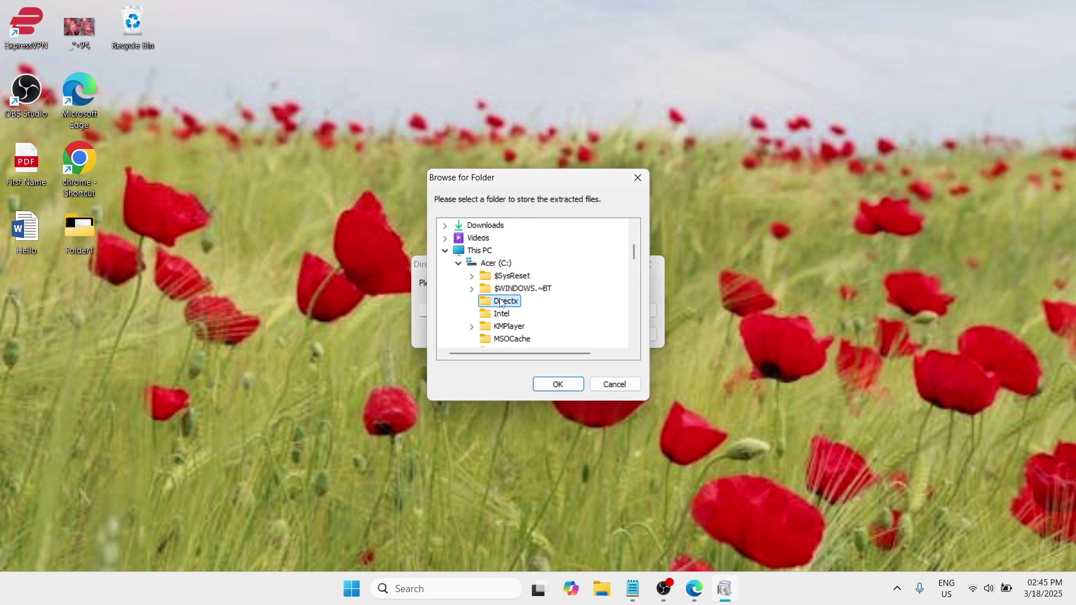
{"action": "left_click", "coordinate": [557, 385]}
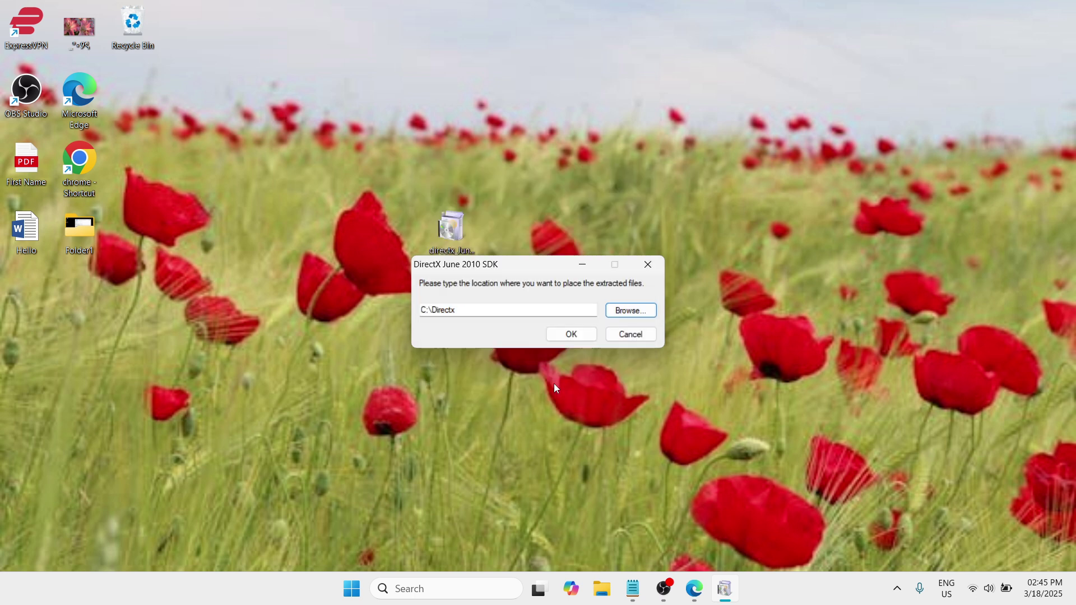
{"action": "left_click", "coordinate": [573, 335]}
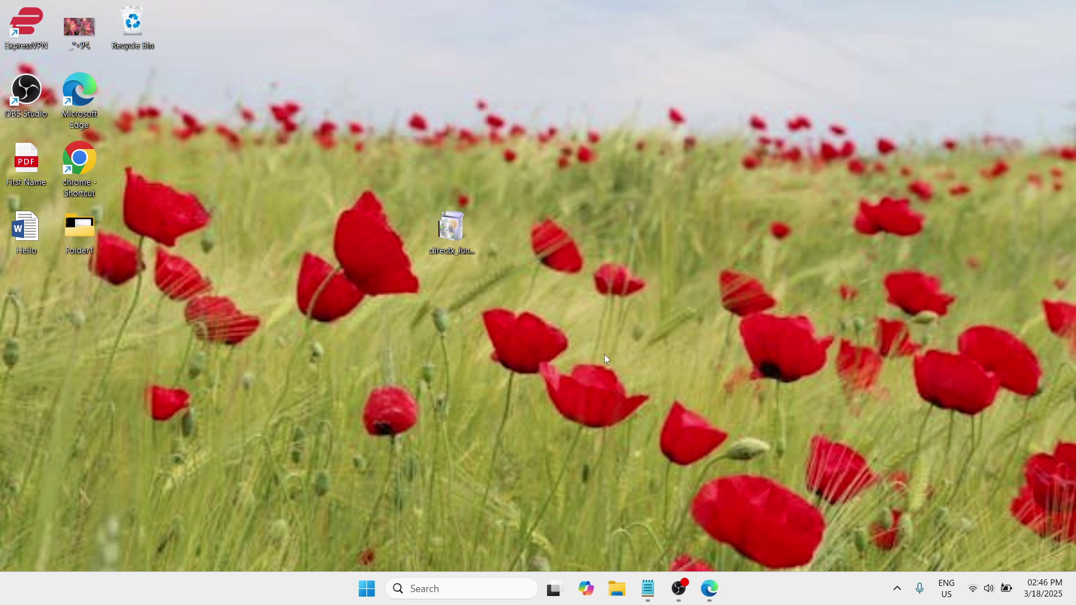
Run DXSETUP from the C:\Directx folder and allow it to make changes to the device.
{"action": "left_click", "coordinate": [619, 590]}
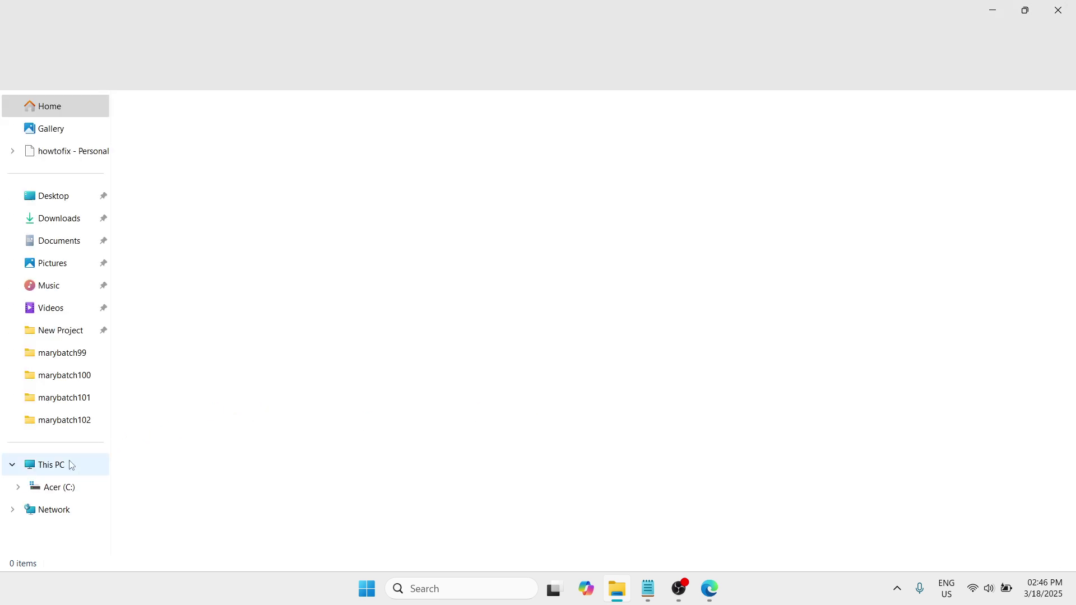
{"action": "left_click", "coordinate": [67, 489]}
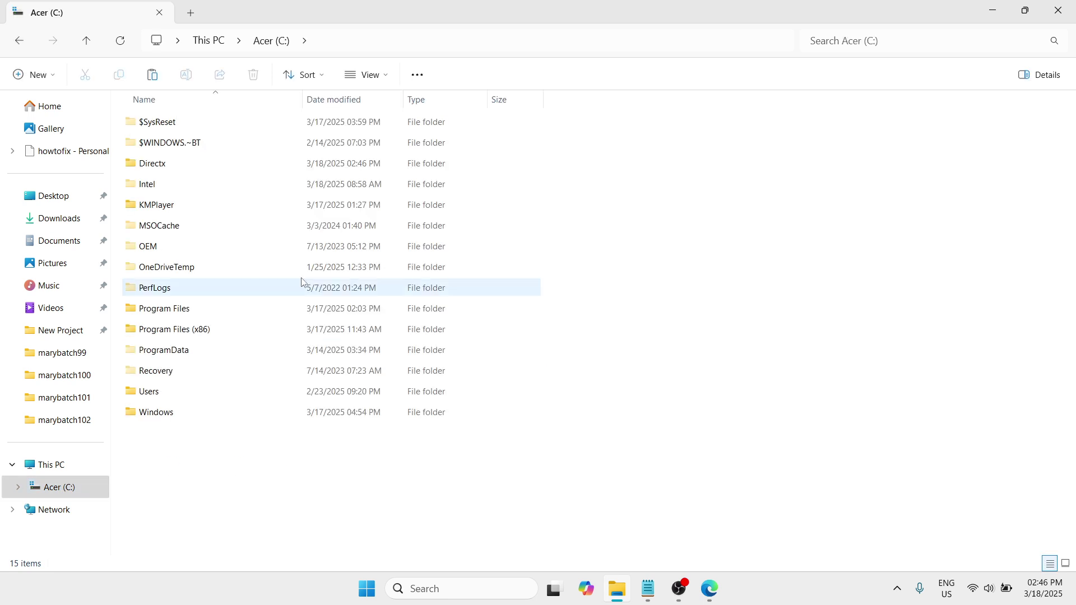
{"action": "double_click", "coordinate": [281, 163]}
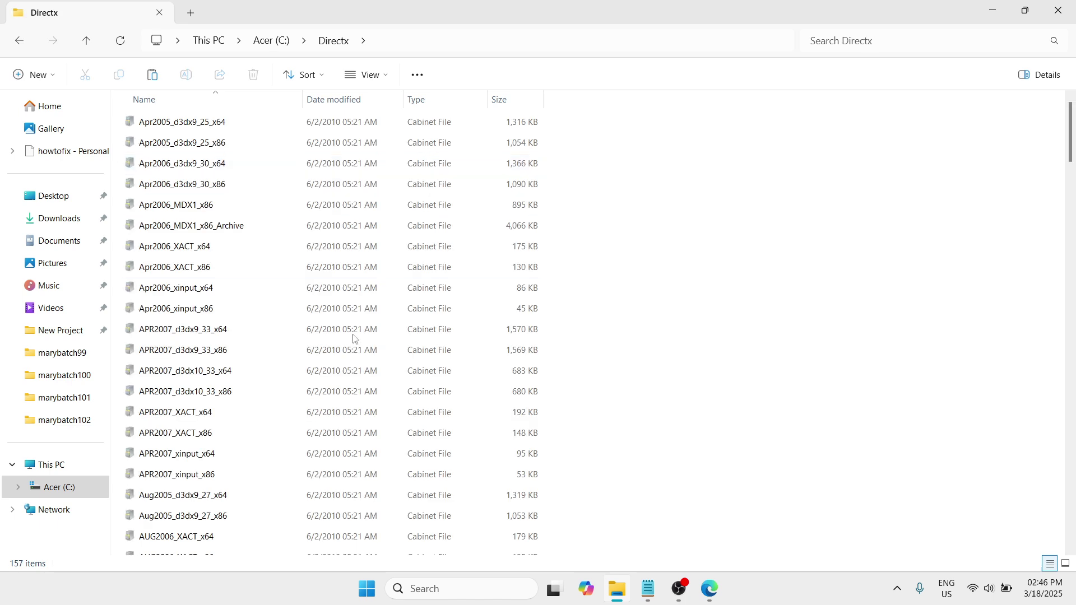
{"action": "left_click_drag", "start_coordinate": [1071, 156], "coordinate": [1071, 319]}
{"action": "left_click", "coordinate": [259, 268]}
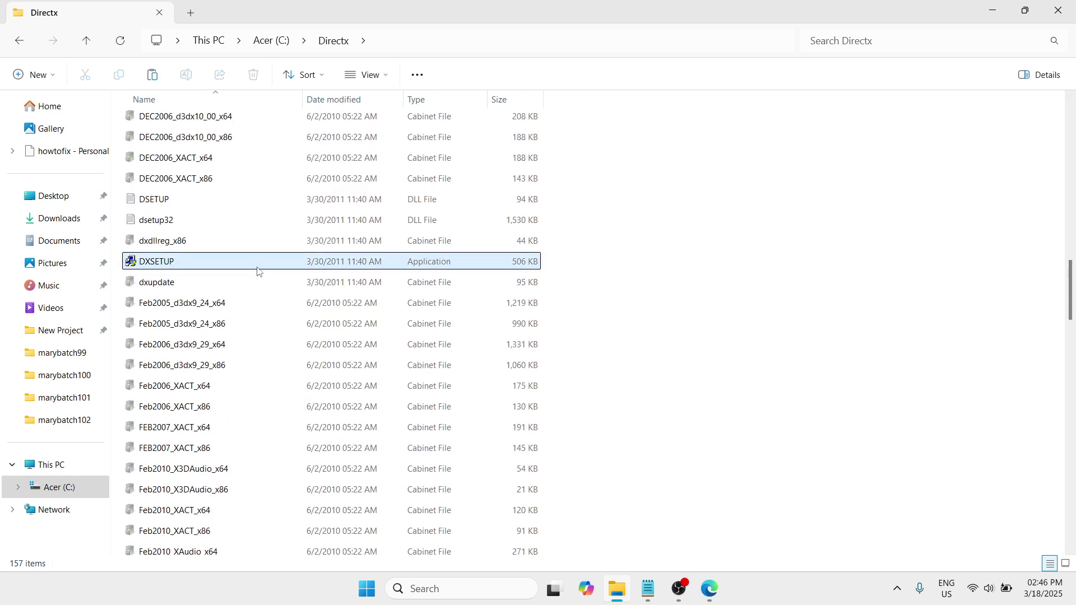
{"action": "double_click", "coordinate": [308, 269]}
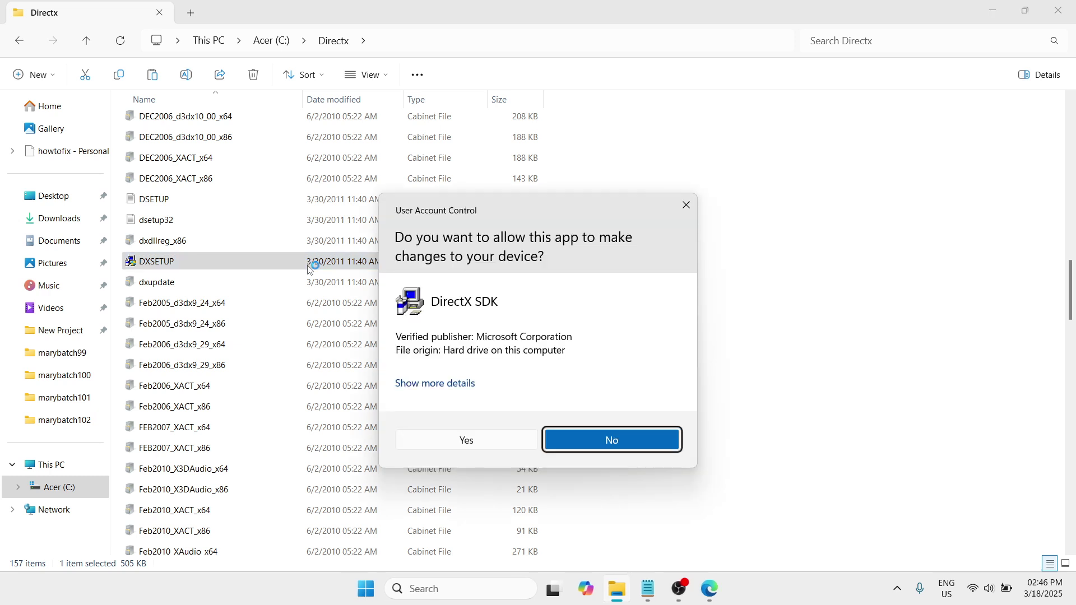
{"action": "left_click", "coordinate": [496, 444]}
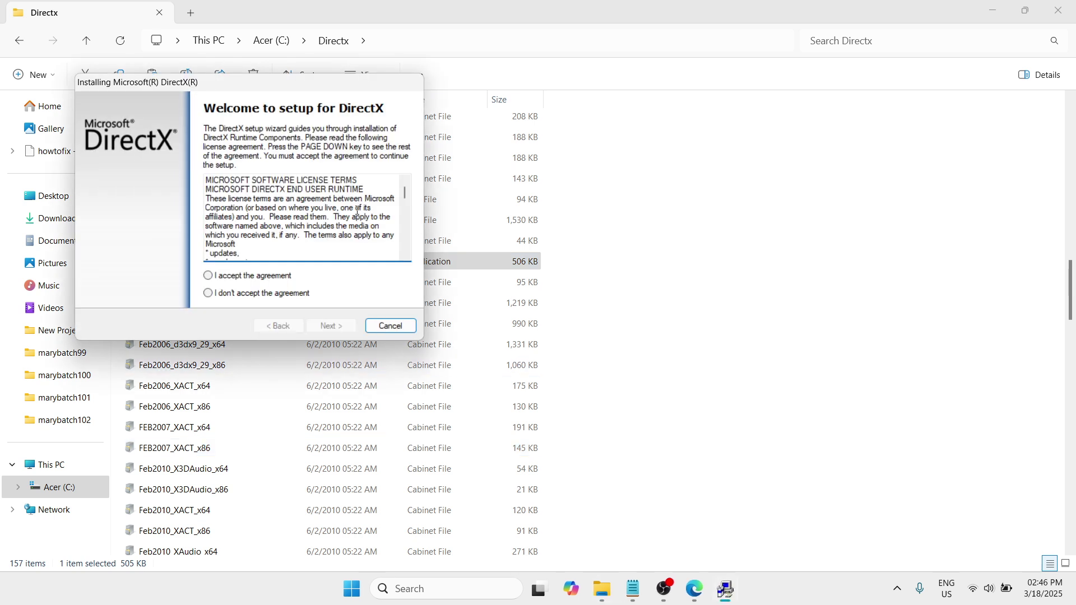
Accept the DirectX end user runtime license agreement, start installing the runtime components, and move the setup window clear of the file list.
{"action": "left_click_drag", "start_coordinate": [308, 88], "coordinate": [499, 95]}
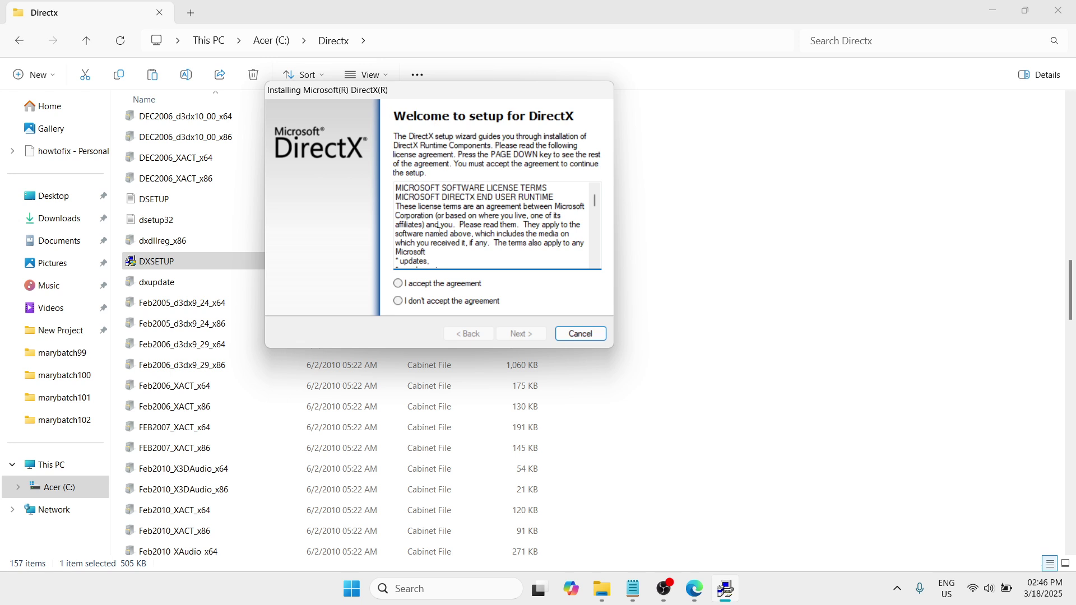
{"action": "left_click", "coordinate": [400, 291]}
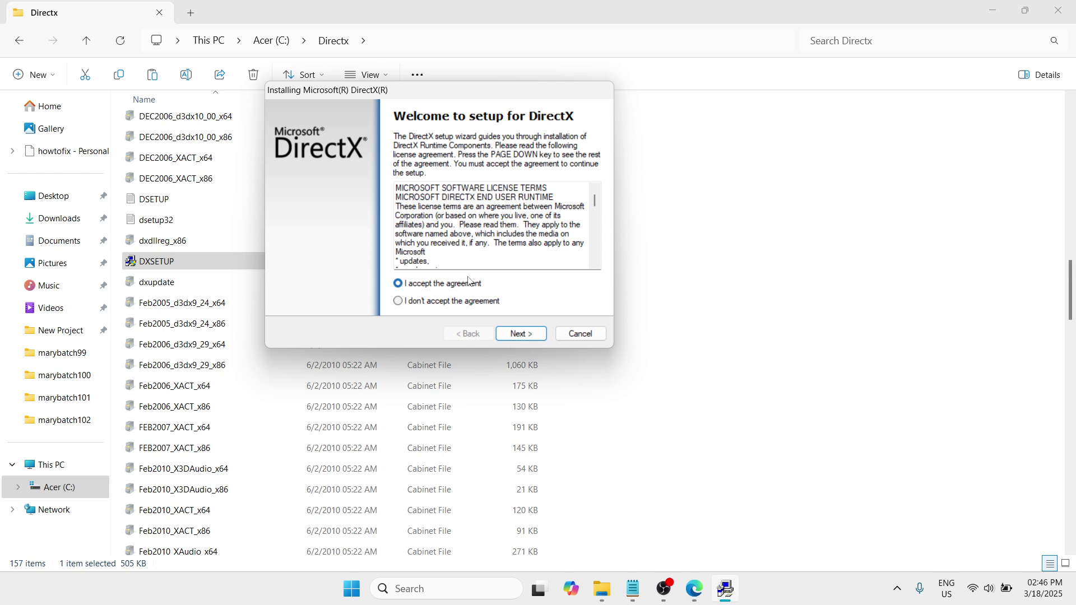
{"action": "left_click", "coordinate": [524, 336]}
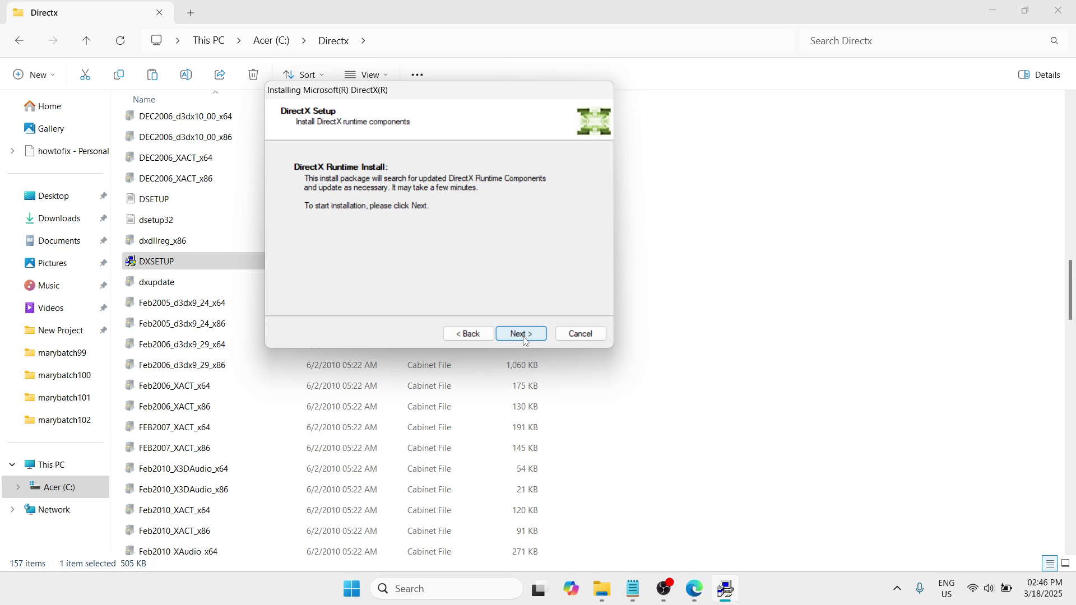
{"action": "left_click", "coordinate": [527, 337]}
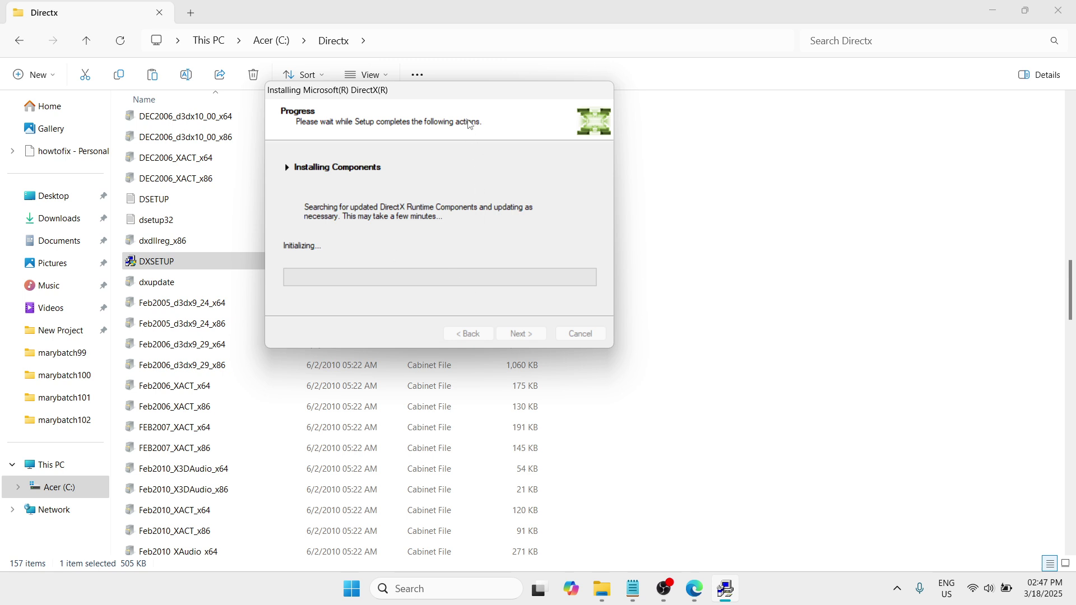
{"action": "left_click_drag", "start_coordinate": [469, 95], "coordinate": [677, 104]}
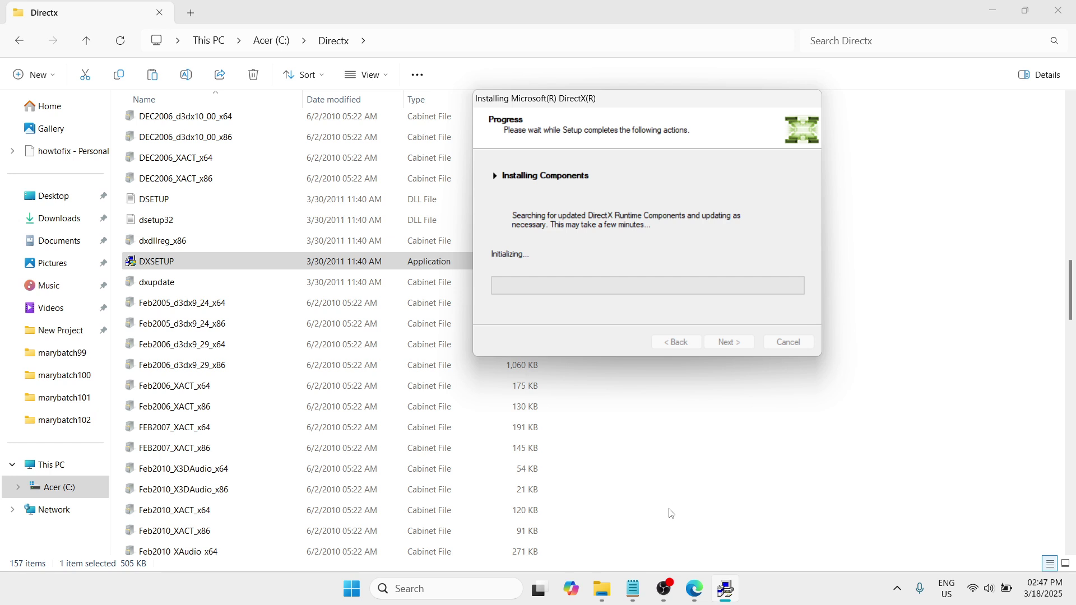
{"action": "left_click", "coordinate": [667, 594]}
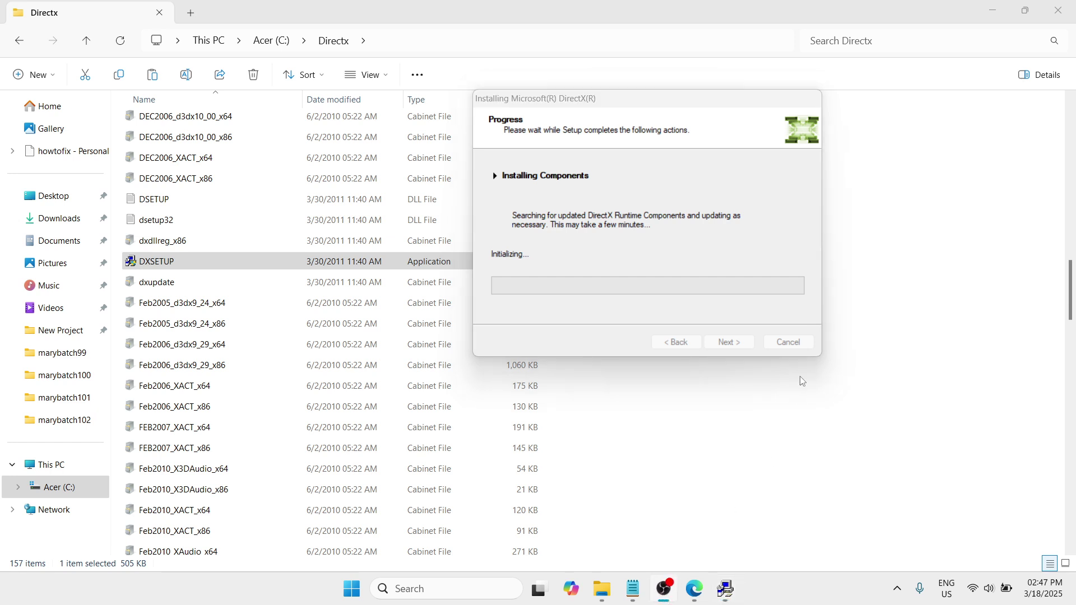